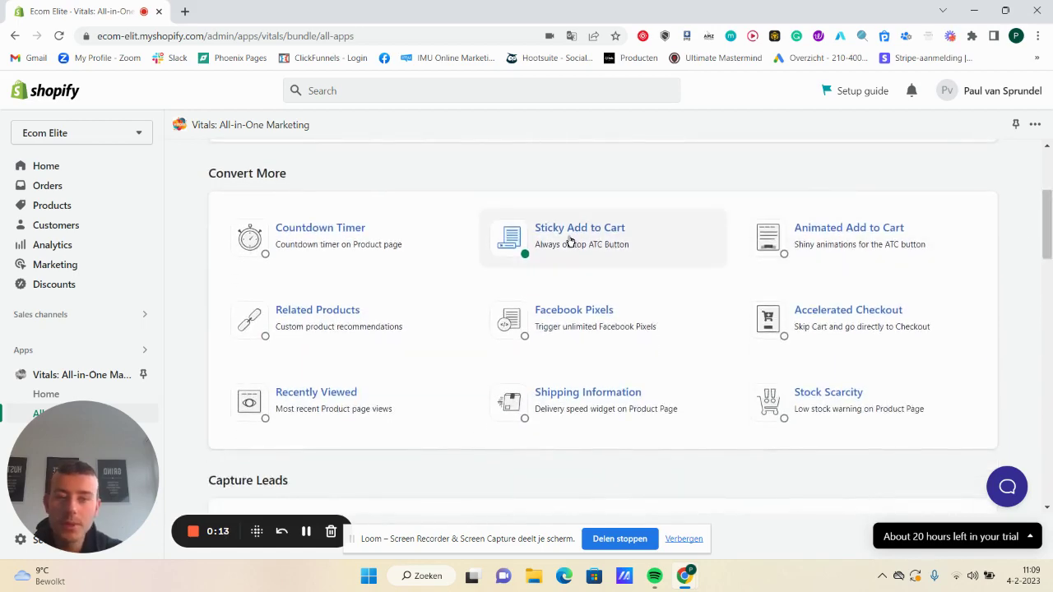
Open the Sticky Add to Cart app and review its desktop and mobile settings
{"action": "left_click", "coordinate": [604, 245]}
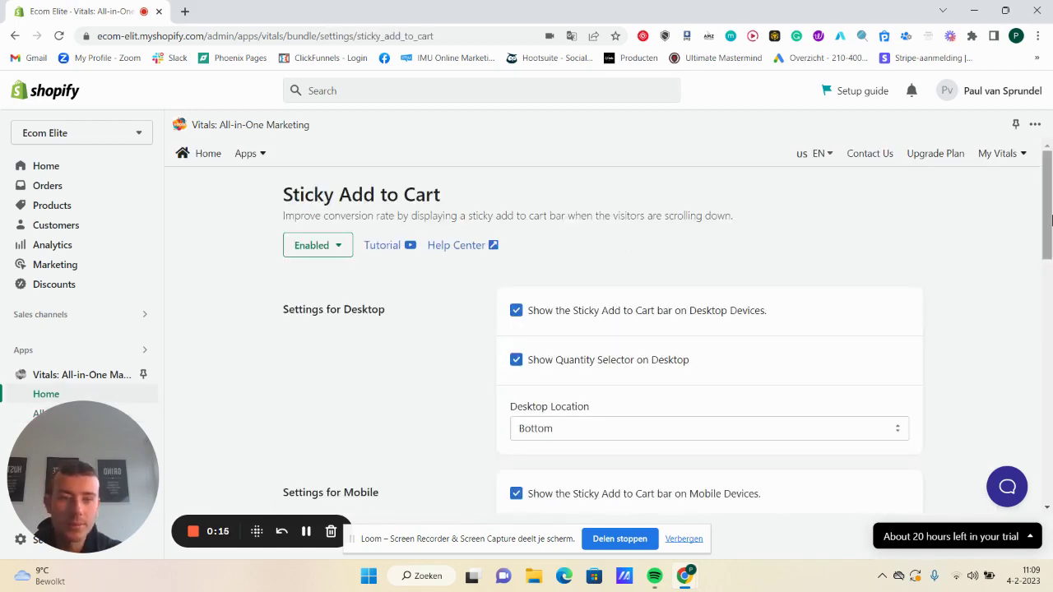
{"action": "scroll", "coordinate": [1051, 218], "scroll_direction": "down", "scroll_amount": 2}
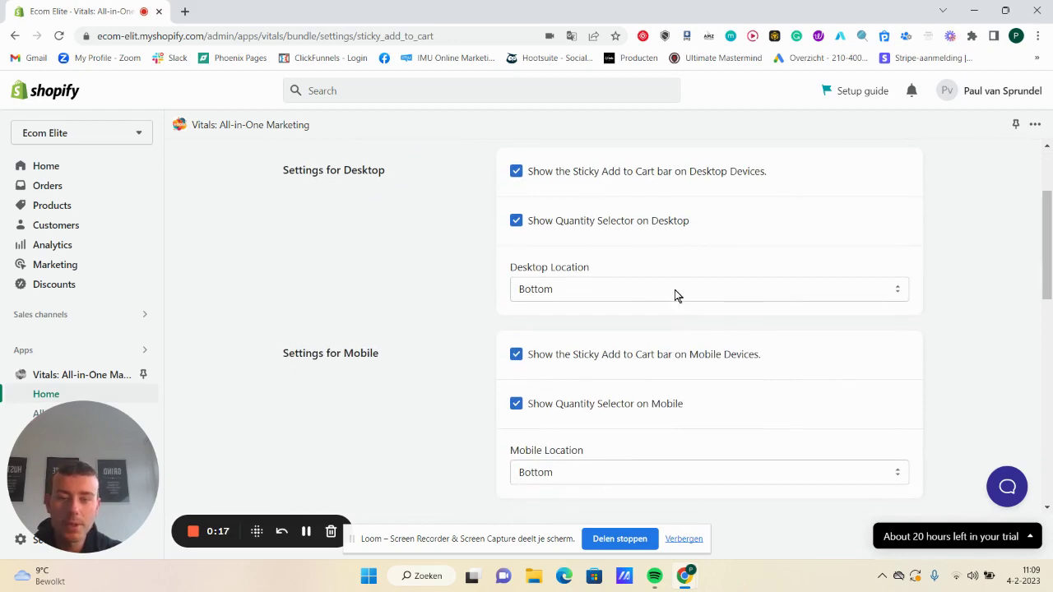
{"action": "scroll", "coordinate": [1051, 307], "scroll_direction": "down", "scroll_amount": 4}
{"action": "left_click_drag", "start_coordinate": [1043, 315], "coordinate": [1048, 148]}
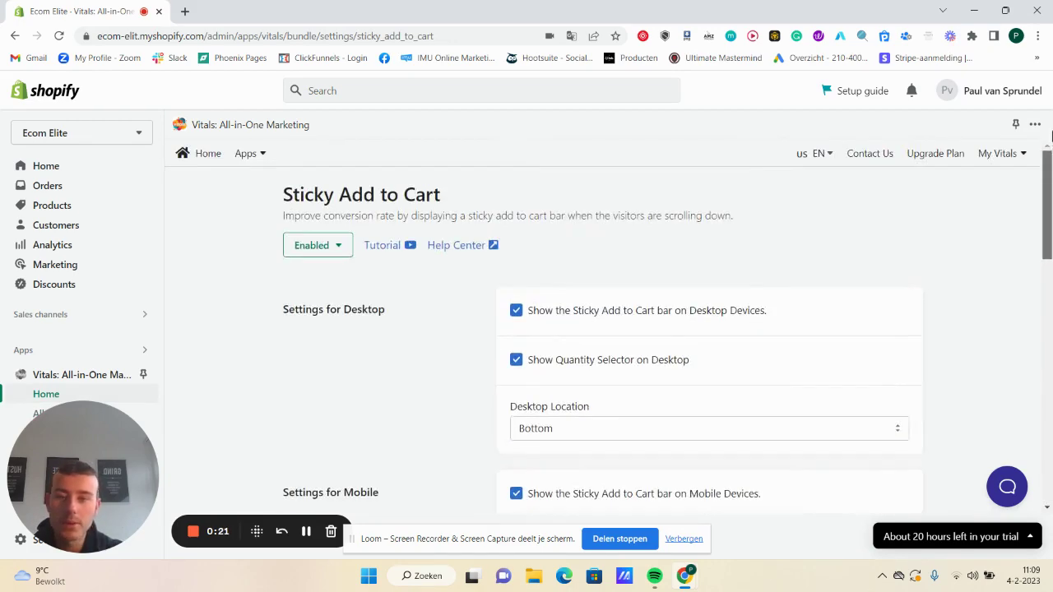
Return to the full Vitals app list and open Wheel of Fortune under Capture Leads
{"action": "left_click", "coordinate": [250, 153]}
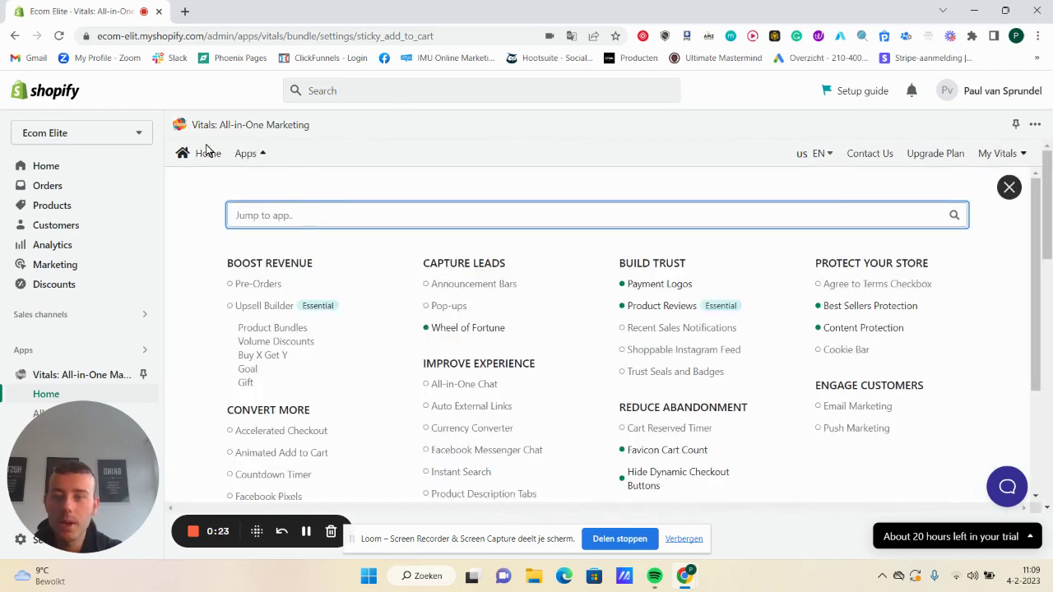
{"action": "left_click", "coordinate": [205, 152]}
{"action": "left_click", "coordinate": [340, 204]}
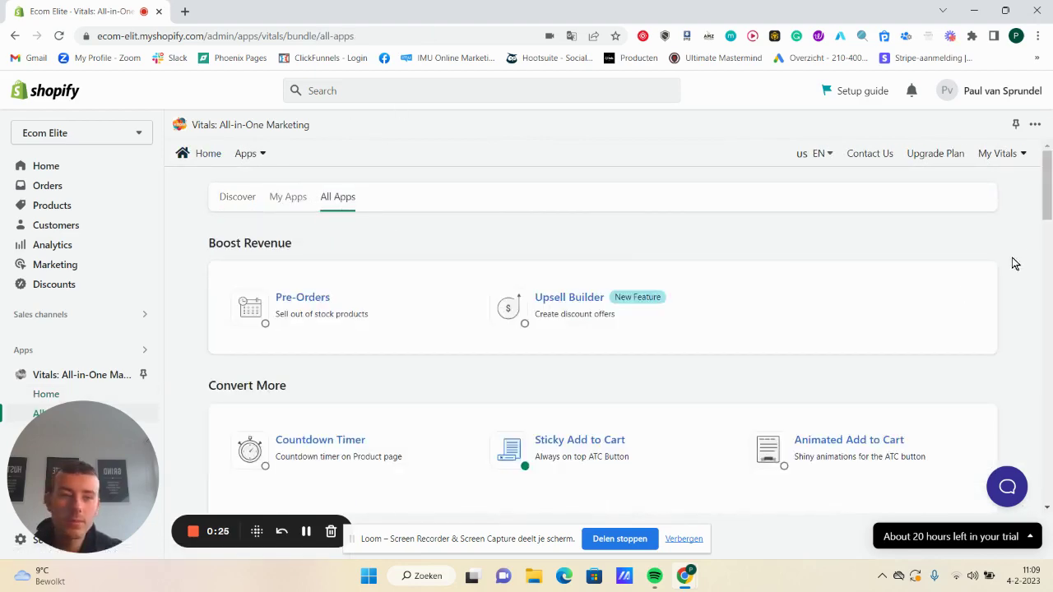
{"action": "left_click_drag", "start_coordinate": [1048, 197], "coordinate": [1050, 282]}
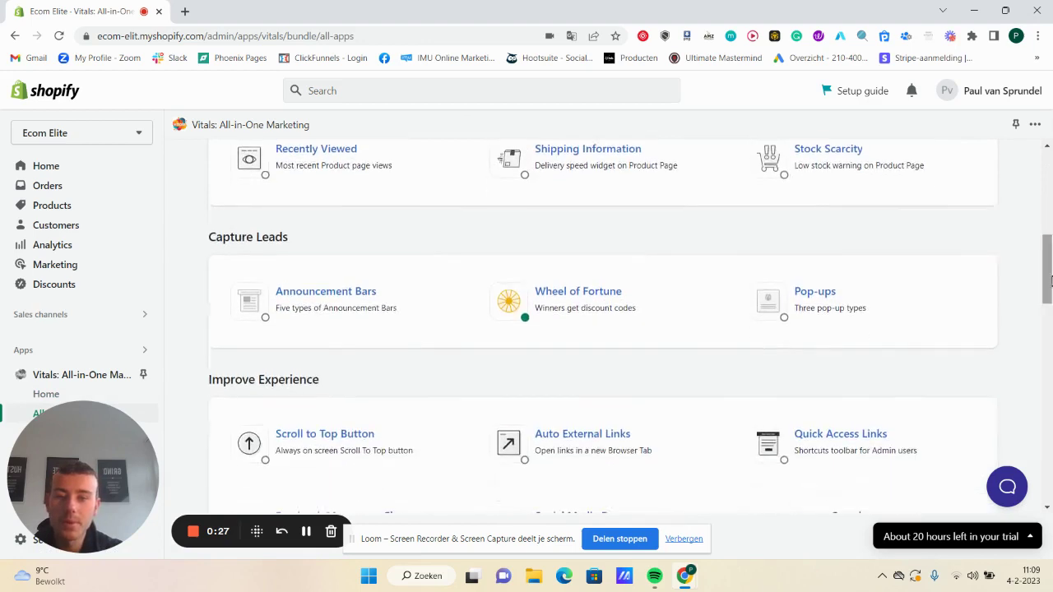
{"action": "left_click", "coordinate": [597, 309]}
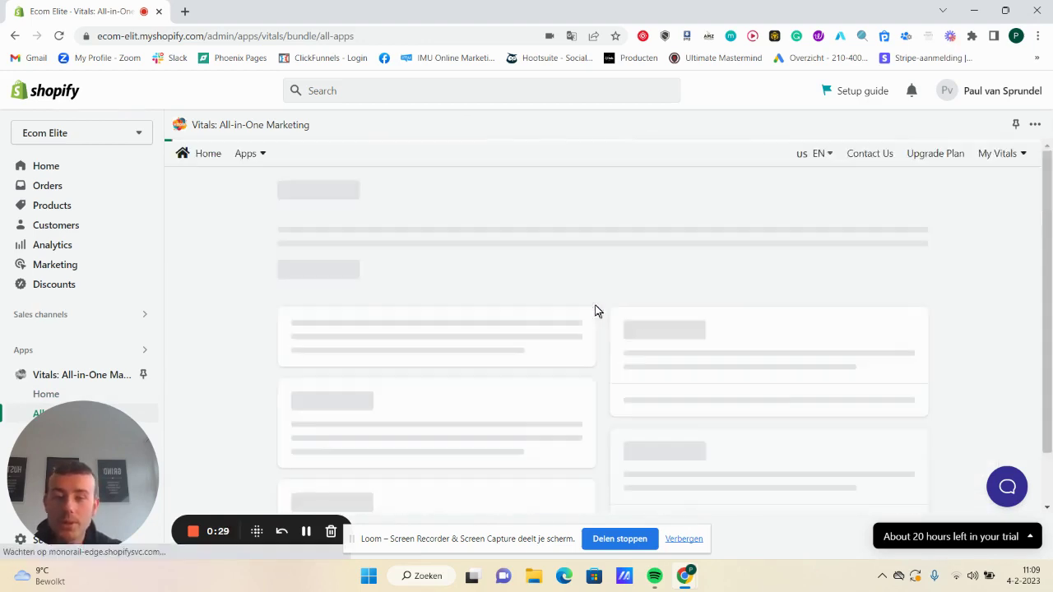
Review the Wheel of Fortune colour schemes, opener icons and the winning and losing wheel slices
{"action": "left_click_drag", "start_coordinate": [1048, 163], "coordinate": [1047, 287]}
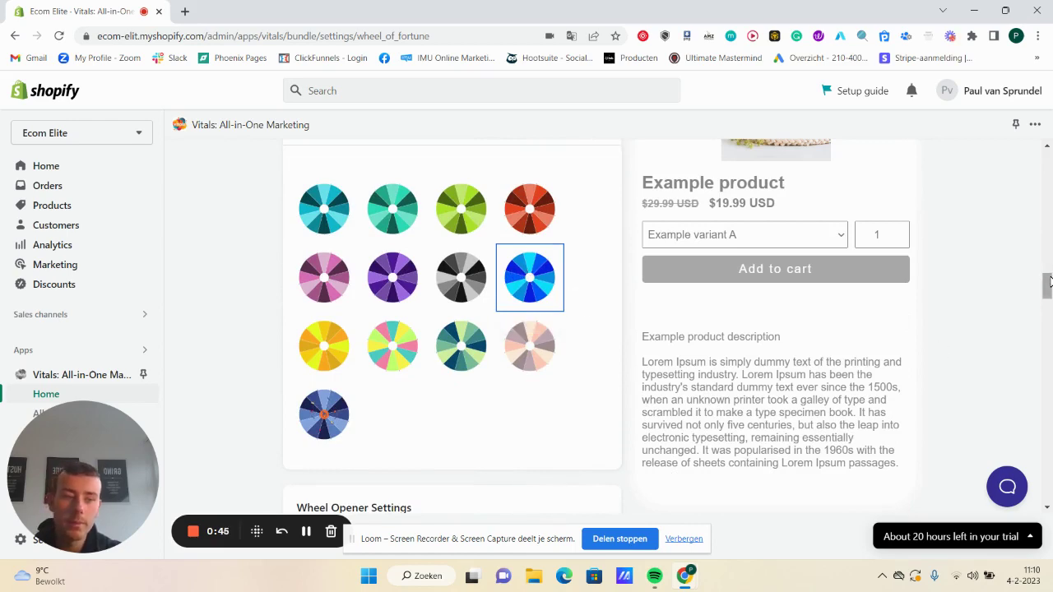
{"action": "left_click_drag", "start_coordinate": [1049, 282], "coordinate": [1049, 327]}
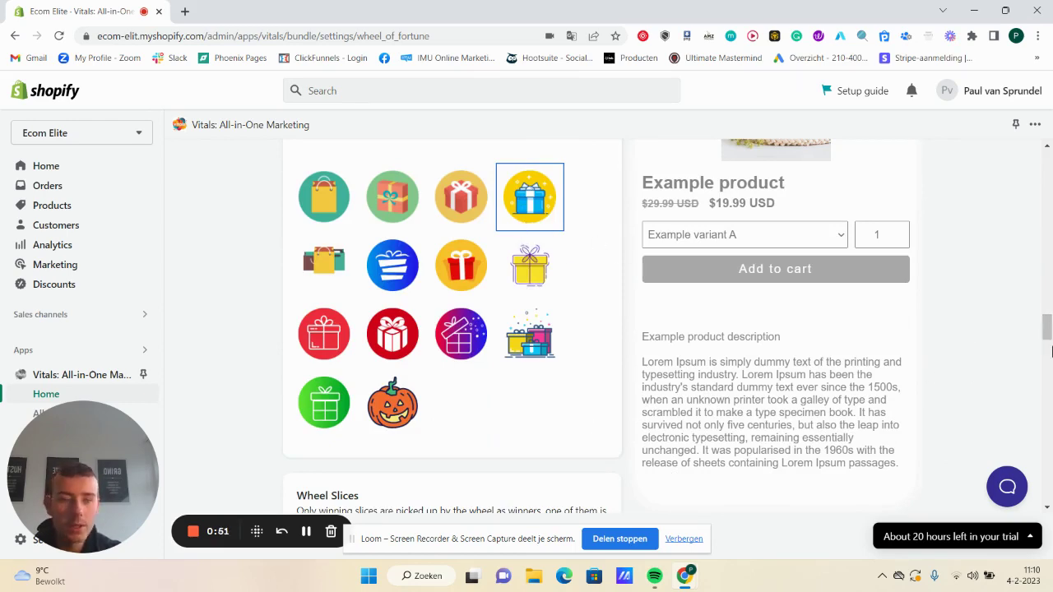
{"action": "left_click_drag", "start_coordinate": [1049, 334], "coordinate": [1048, 390]}
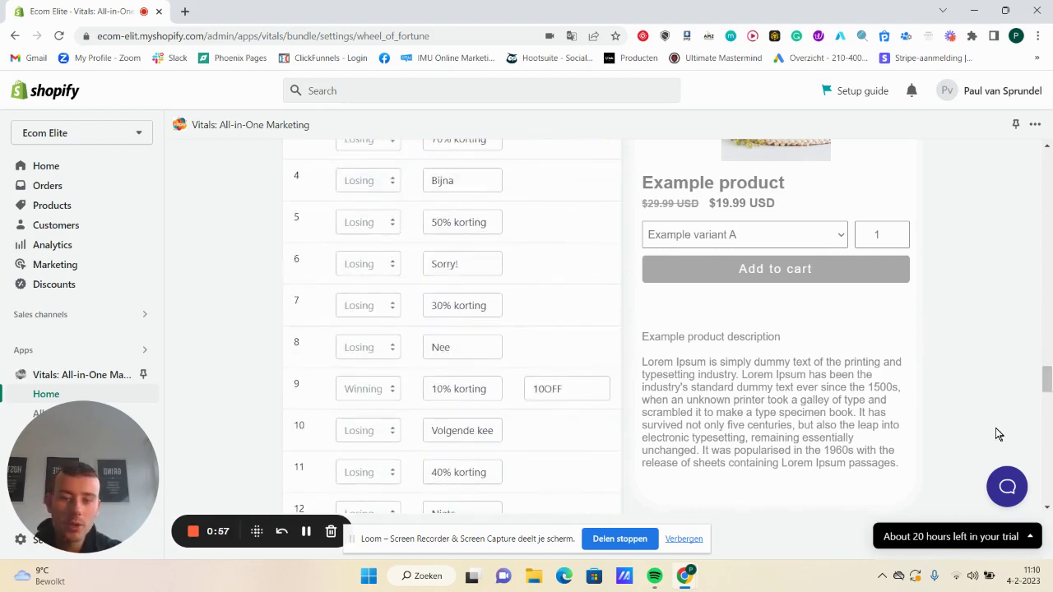
{"action": "left_click_drag", "start_coordinate": [1048, 376], "coordinate": [1038, 128]}
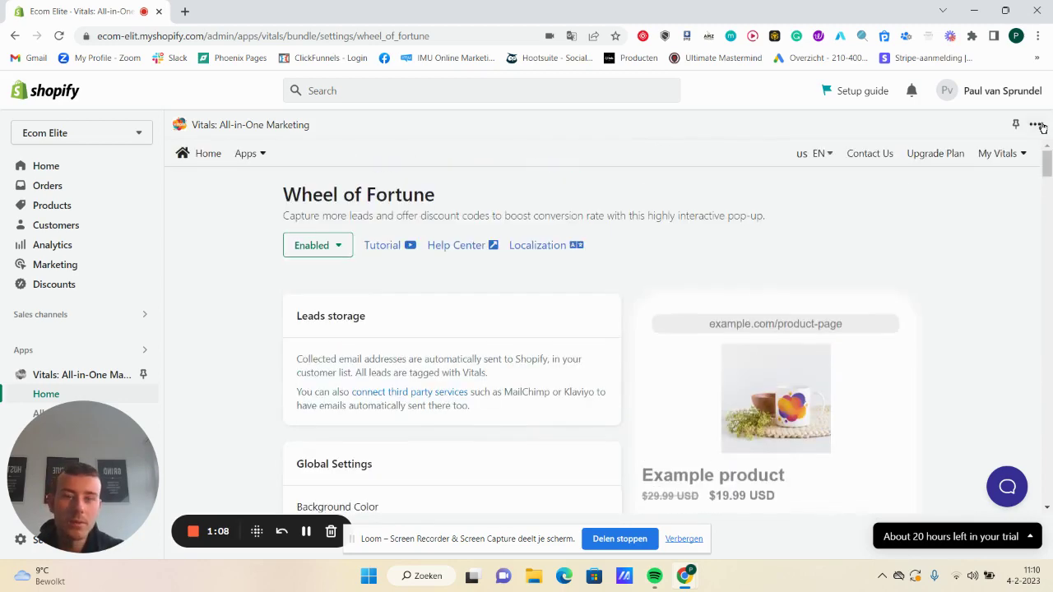
Go back to the full app list and look over the Improve Experience and Build Trust apps
{"action": "left_click", "coordinate": [191, 155]}
{"action": "left_click", "coordinate": [336, 200]}
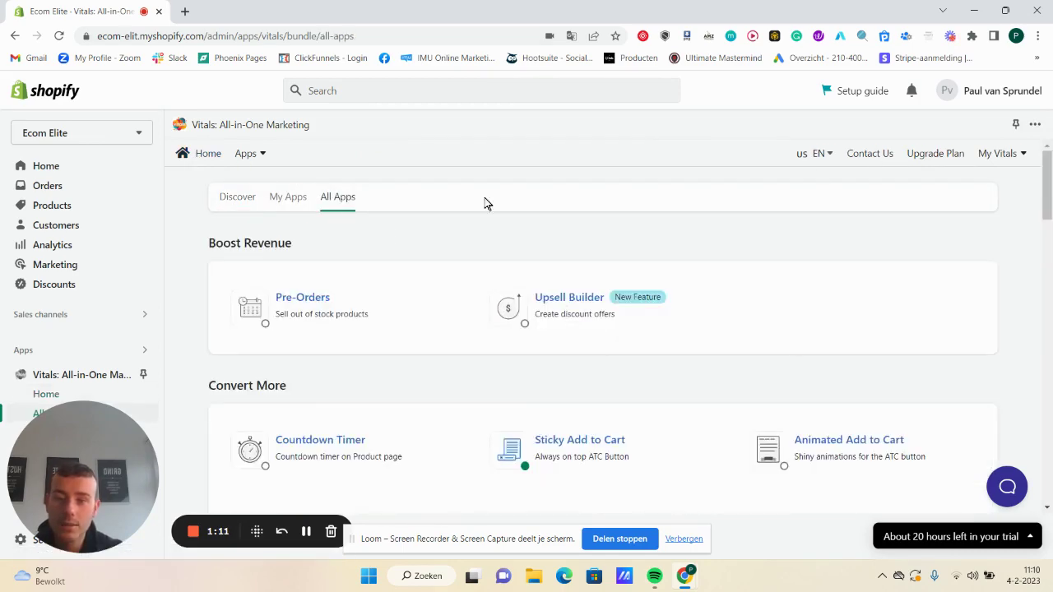
{"action": "left_click_drag", "start_coordinate": [1048, 175], "coordinate": [1047, 303]}
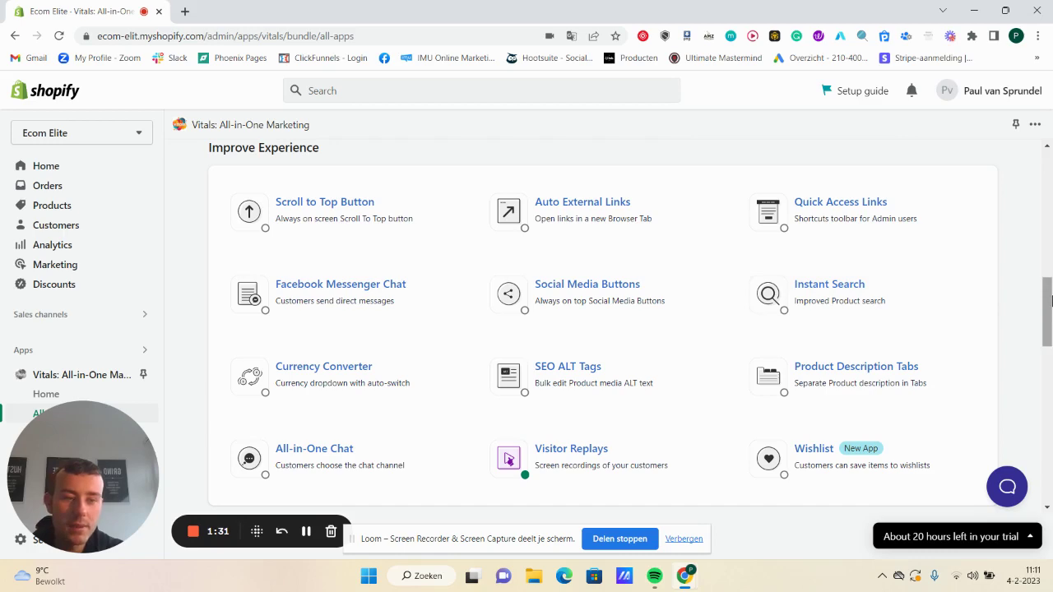
{"action": "left_click_drag", "start_coordinate": [1049, 301], "coordinate": [1050, 360]}
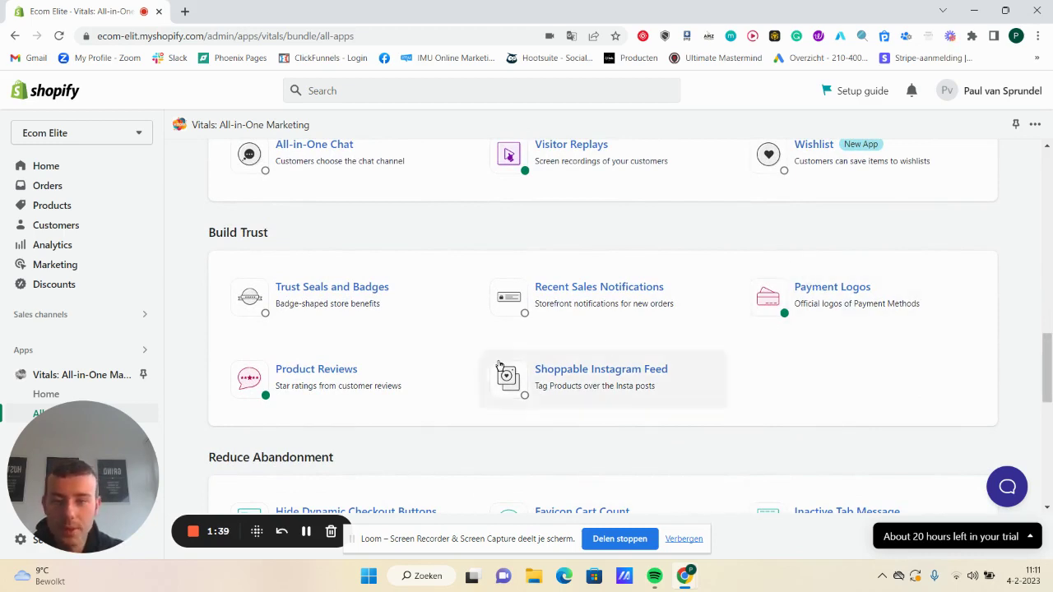
Open the Payment Logos app and review its selected logos, badge alignment, text, color and margin settings
{"action": "left_click", "coordinate": [854, 304]}
{"action": "scroll", "coordinate": [1050, 215], "scroll_direction": "down", "scroll_amount": 2}
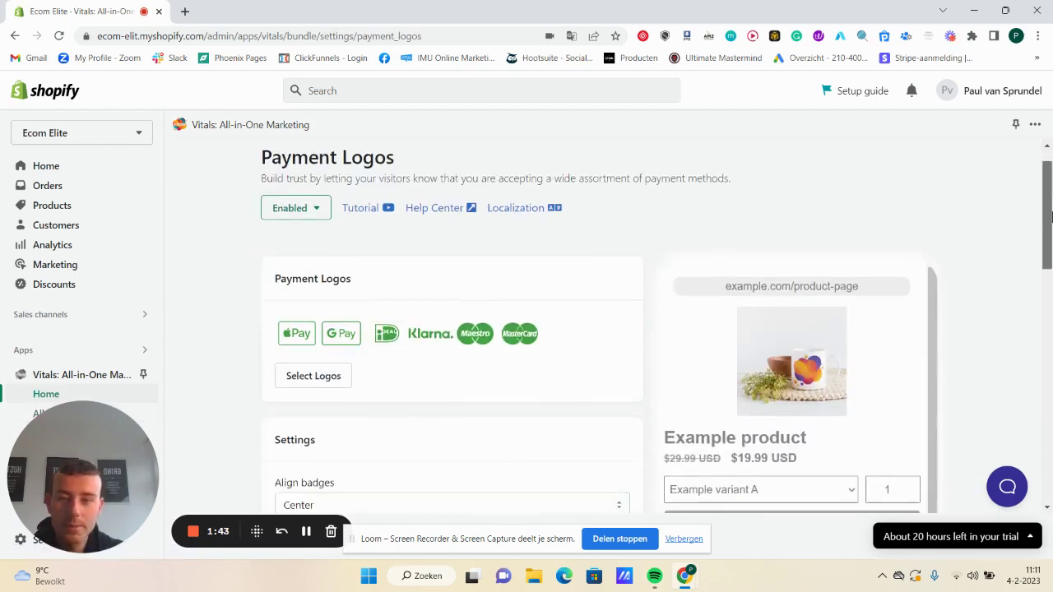
{"action": "scroll", "coordinate": [1050, 215], "scroll_direction": "down", "scroll_amount": 1}
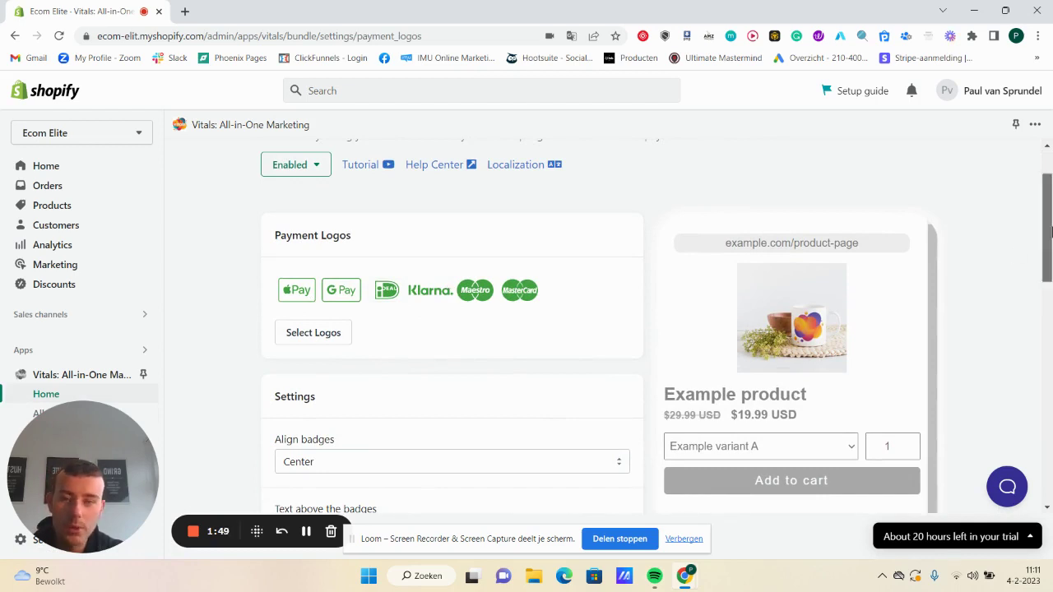
{"action": "scroll", "coordinate": [544, 239], "scroll_direction": "down", "scroll_amount": 1}
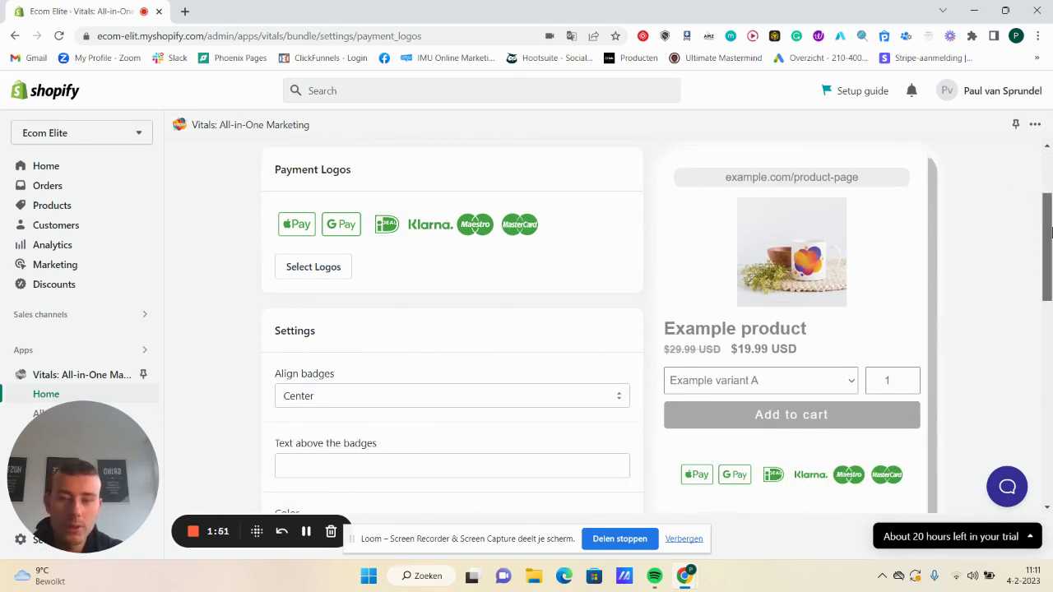
{"action": "scroll", "coordinate": [496, 345], "scroll_direction": "down", "scroll_amount": 2}
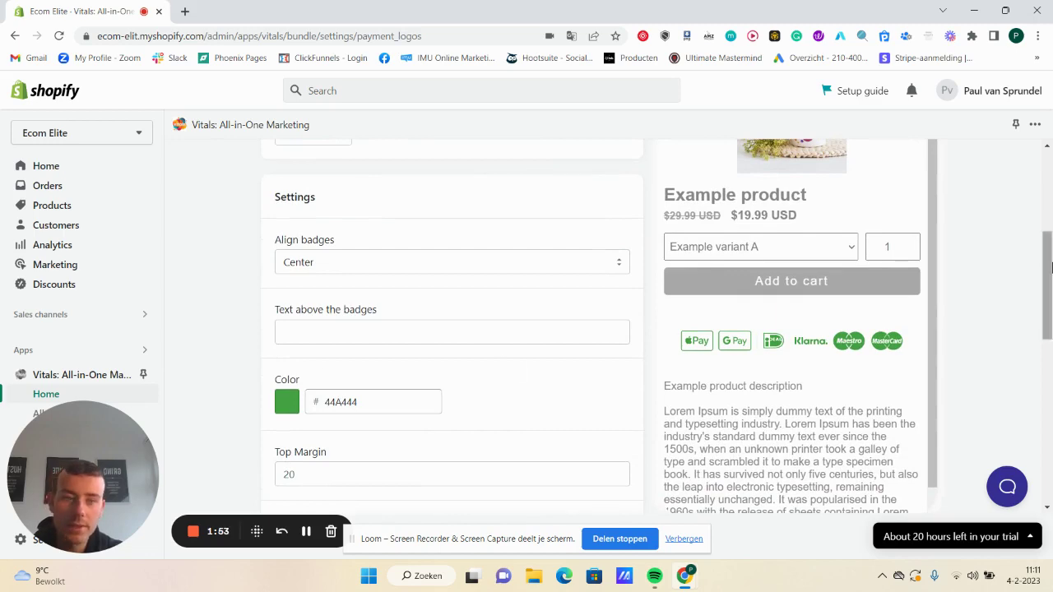
{"action": "left_click_drag", "start_coordinate": [1046, 283], "coordinate": [1042, 70]}
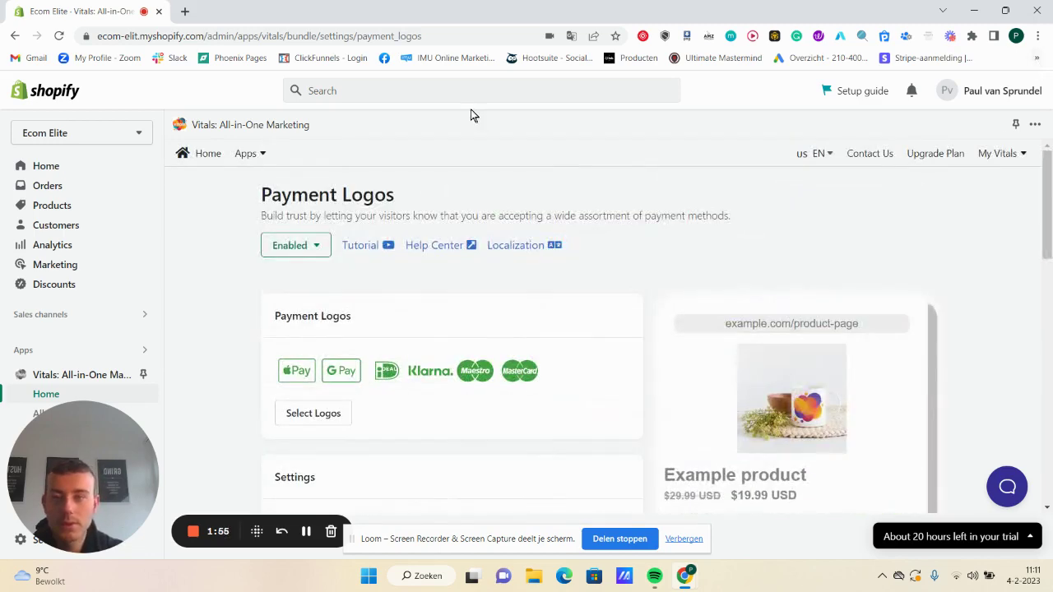
Return to the full app list and open Product Reviews under Build Trust
{"action": "left_click", "coordinate": [208, 154]}
{"action": "left_click", "coordinate": [324, 200]}
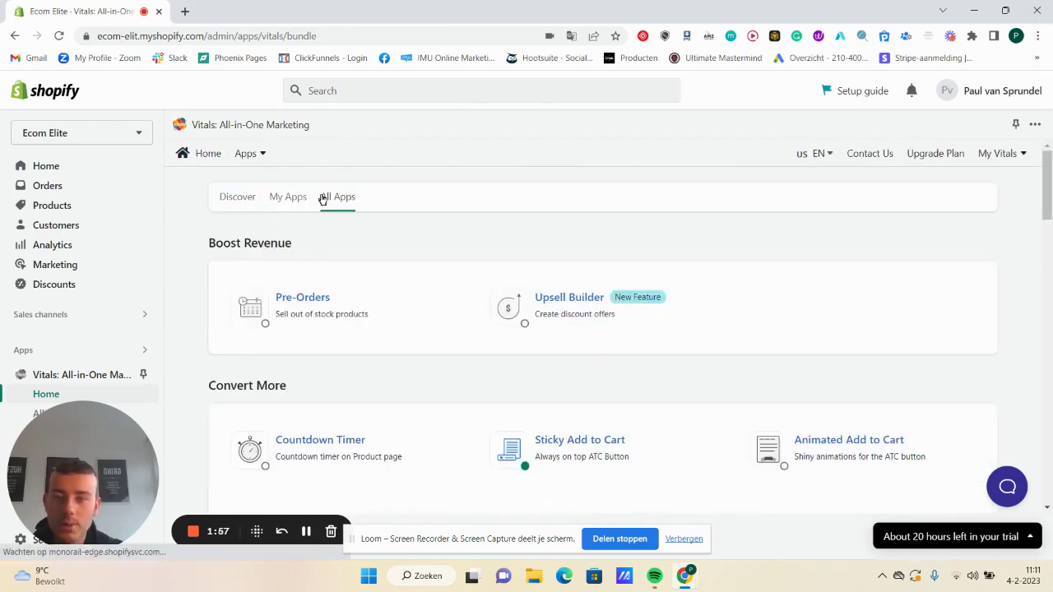
{"action": "left_click_drag", "start_coordinate": [1047, 209], "coordinate": [1047, 399]}
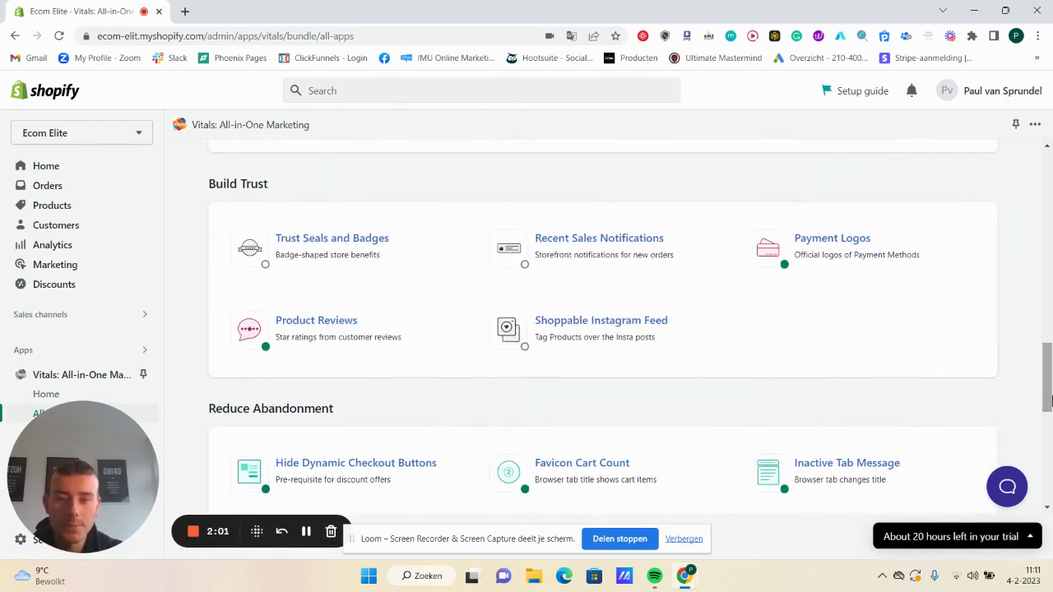
{"action": "left_click", "coordinate": [382, 319]}
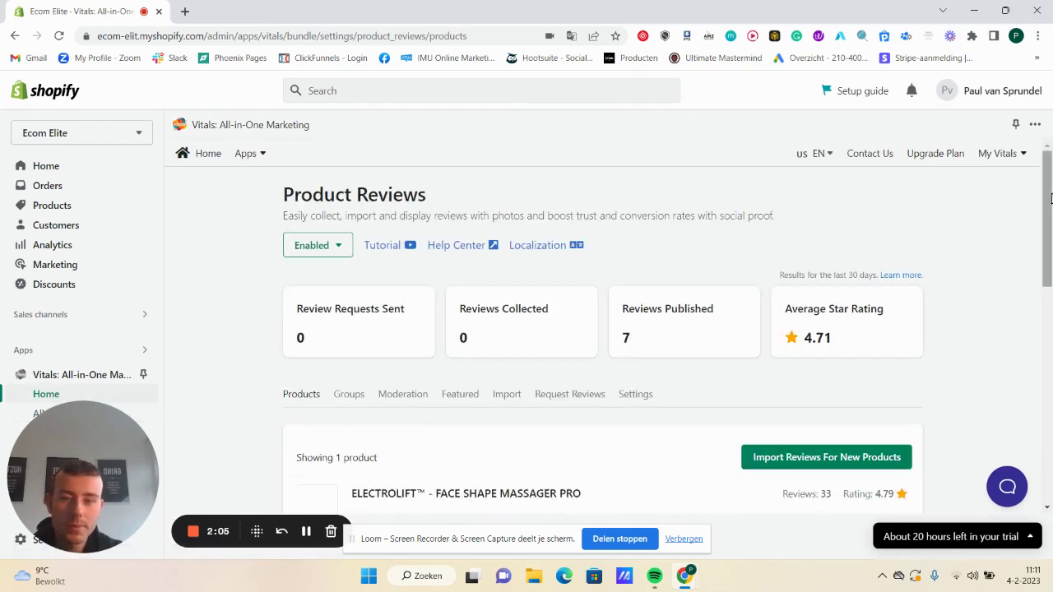
Review the product list and the settings page of Product Reviews, ending on the product list
{"action": "left_click_drag", "start_coordinate": [1050, 198], "coordinate": [1049, 247]}
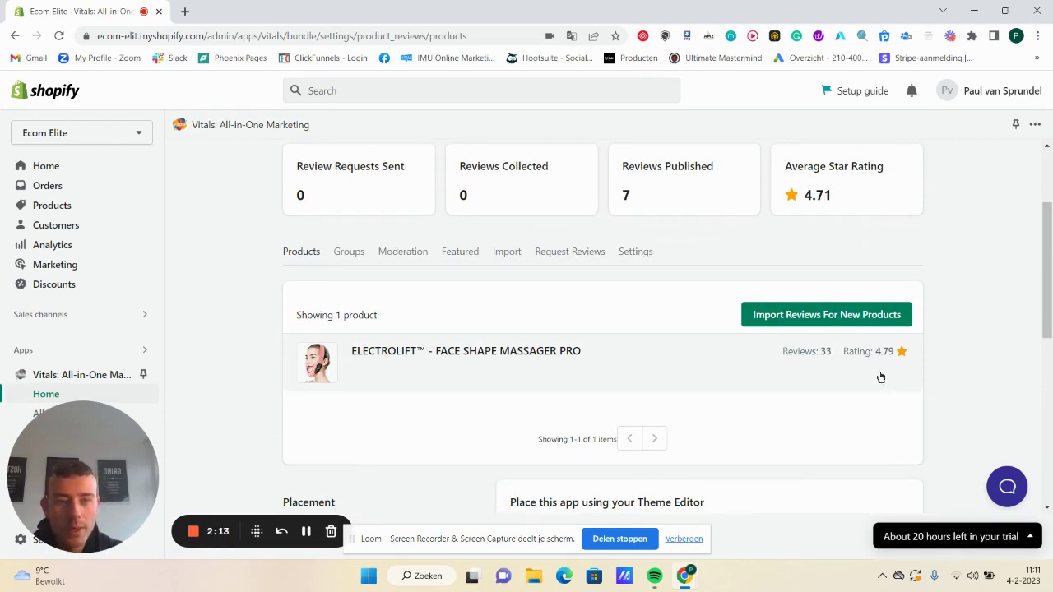
{"action": "left_click", "coordinate": [640, 252]}
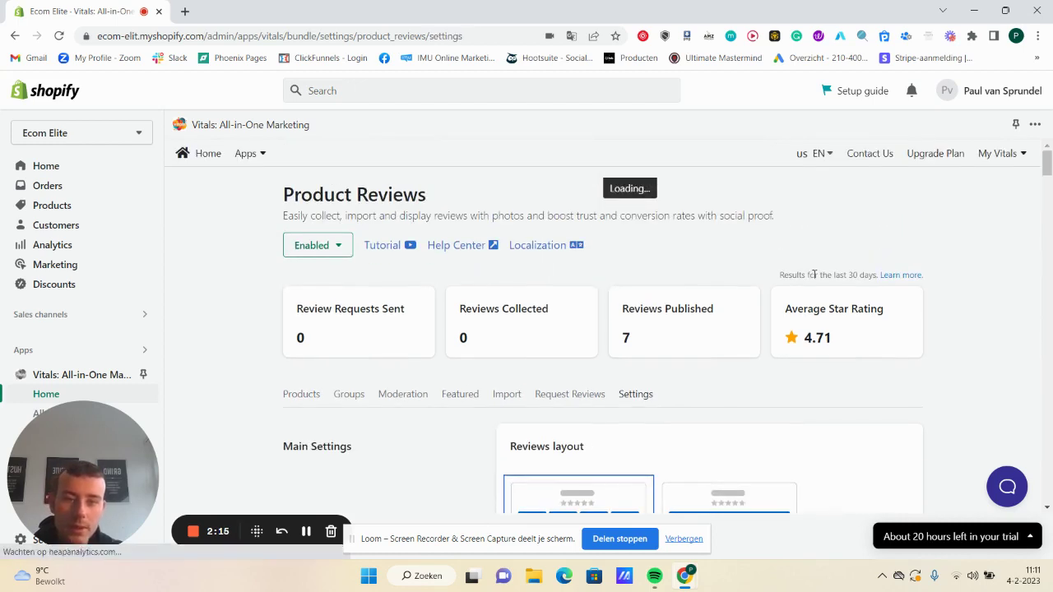
{"action": "mouse_move", "coordinate": [1049, 164]}
{"action": "left_mouse_down"}
{"action": "mouse_move", "coordinate": [1049, 203]}
{"action": "mouse_move", "coordinate": [1050, 165]}
{"action": "left_mouse_up"}
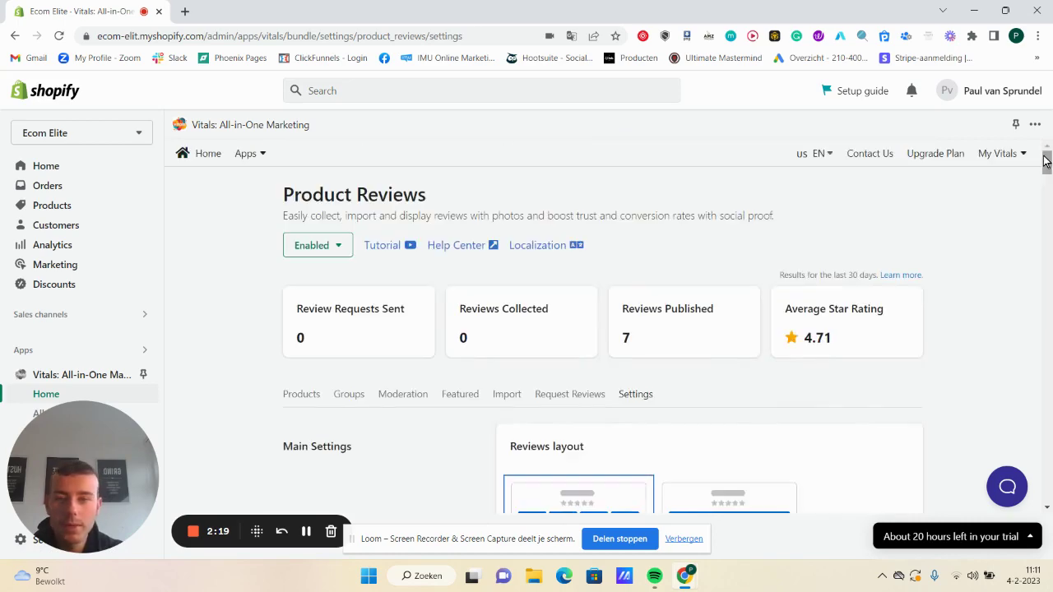
{"action": "left_click", "coordinate": [310, 403]}
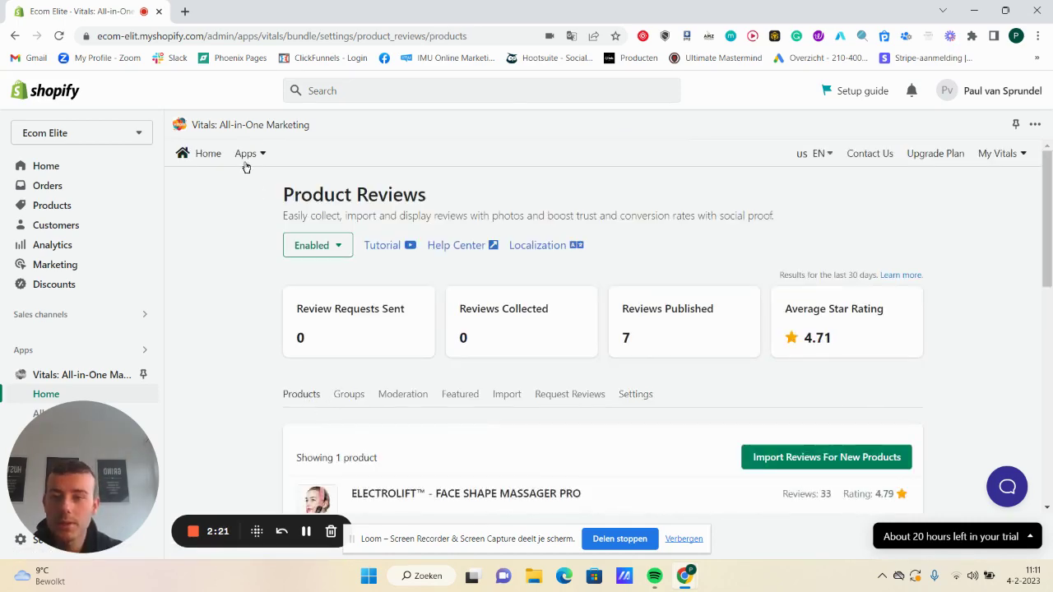
Go back to the full app list and examine the Reduce Abandonment and Protect Your Store apps
{"action": "left_click", "coordinate": [209, 156]}
{"action": "left_click", "coordinate": [350, 201]}
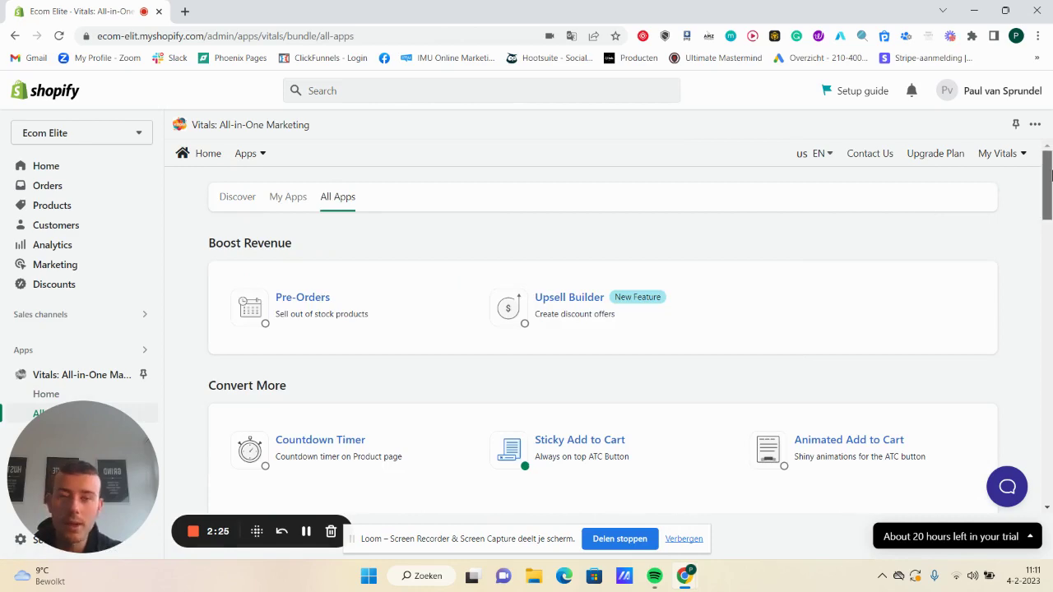
{"action": "left_click_drag", "start_coordinate": [1050, 173], "coordinate": [1050, 409]}
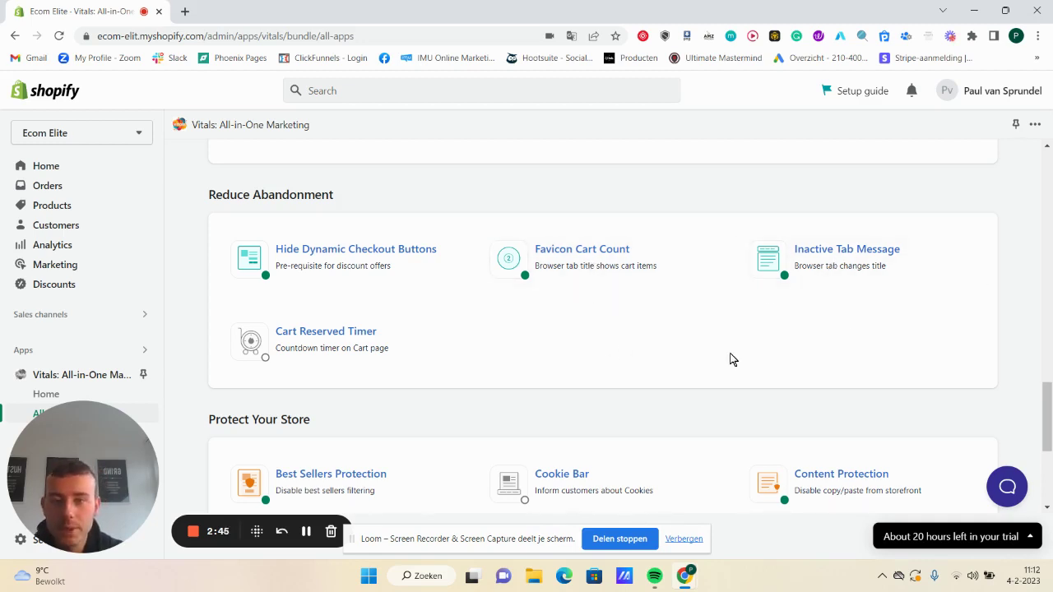
{"action": "left_click_drag", "start_coordinate": [1048, 398], "coordinate": [1049, 437]}
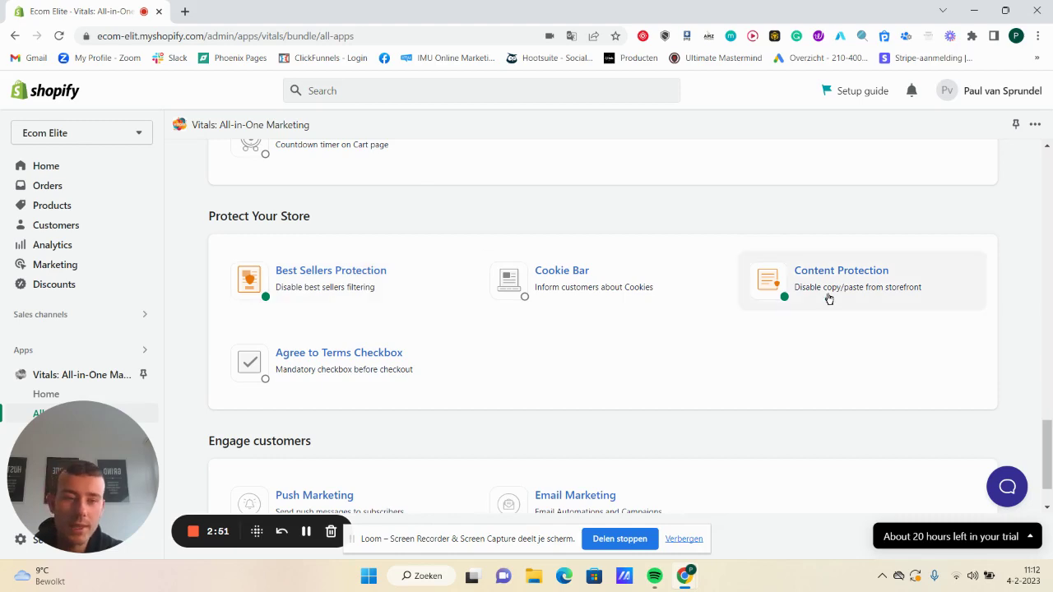
{"action": "left_click_drag", "start_coordinate": [1050, 433], "coordinate": [1049, 188]}
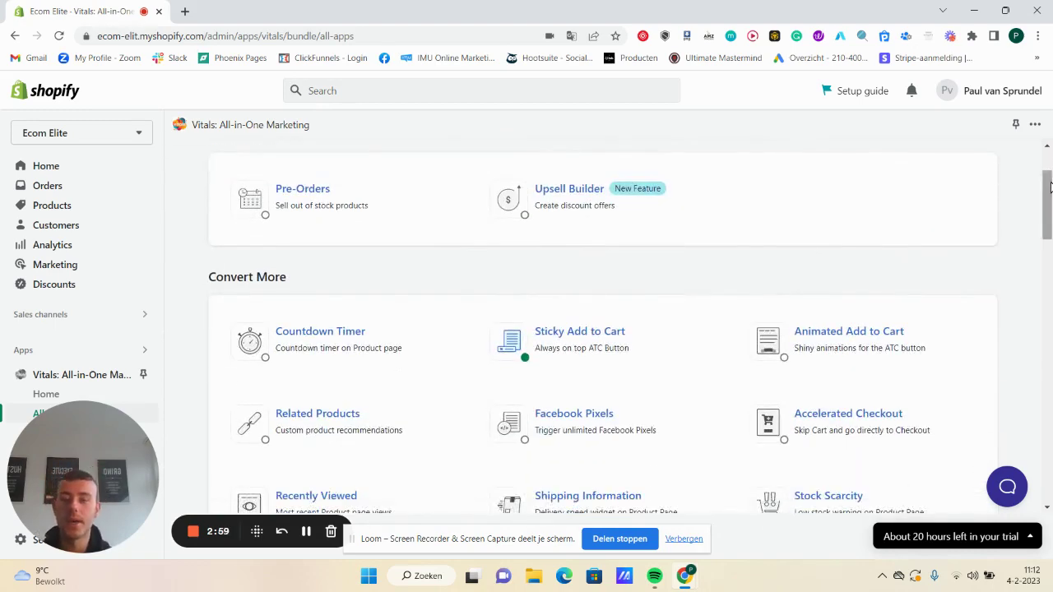